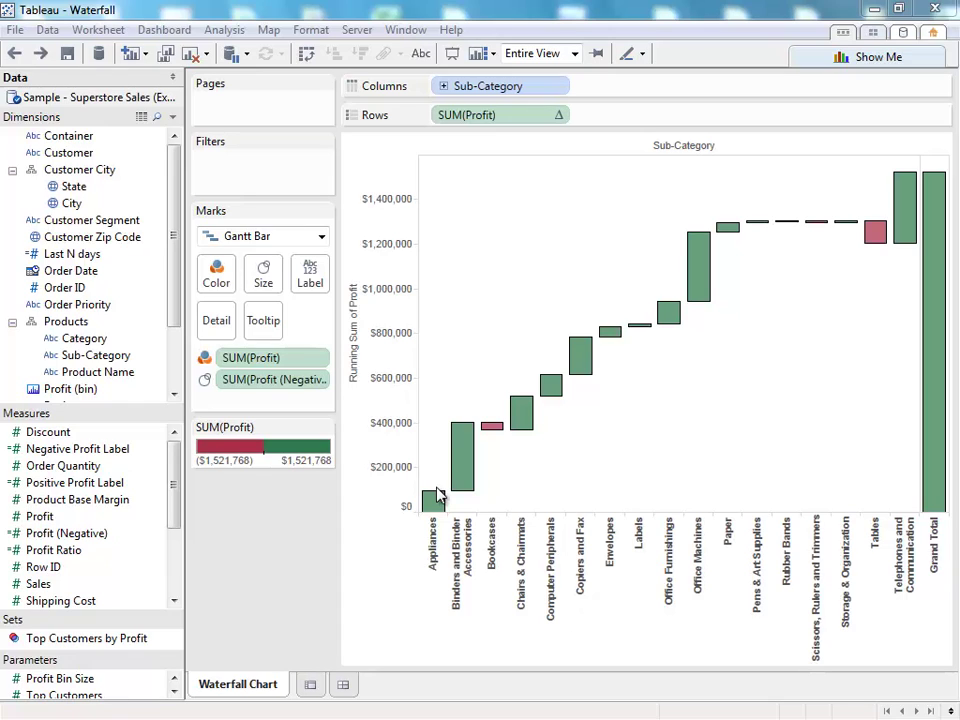
- Create a new worksheet plotting Profit in rows by Sub-Category in columns, with the view fitted to Entire View
mouse_move(458, 434)
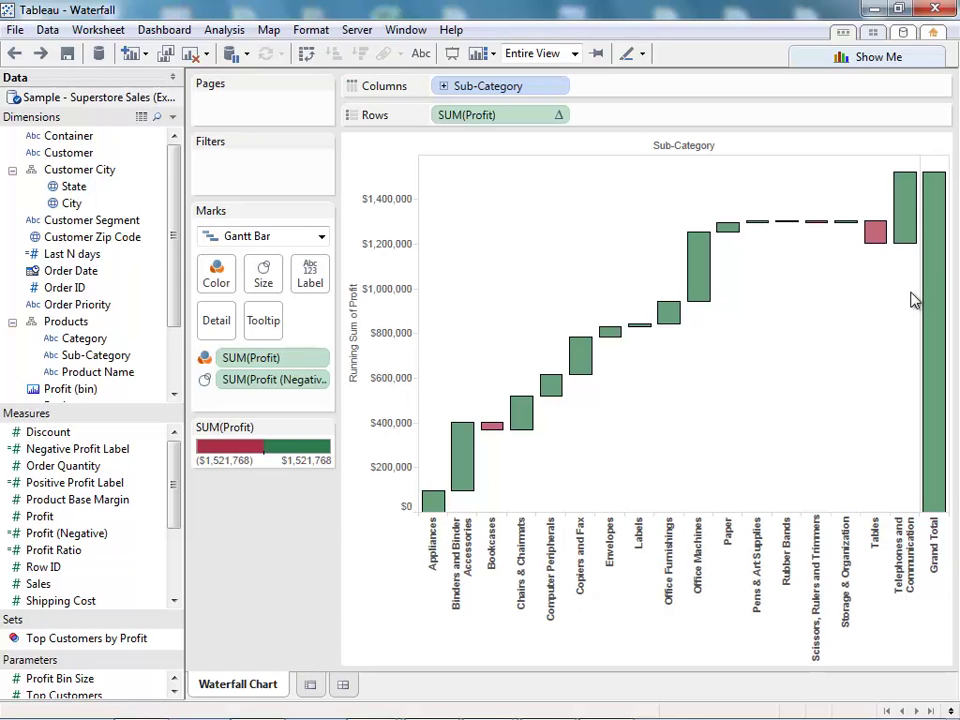
mouse_move(934, 296)
left_click(310, 686)
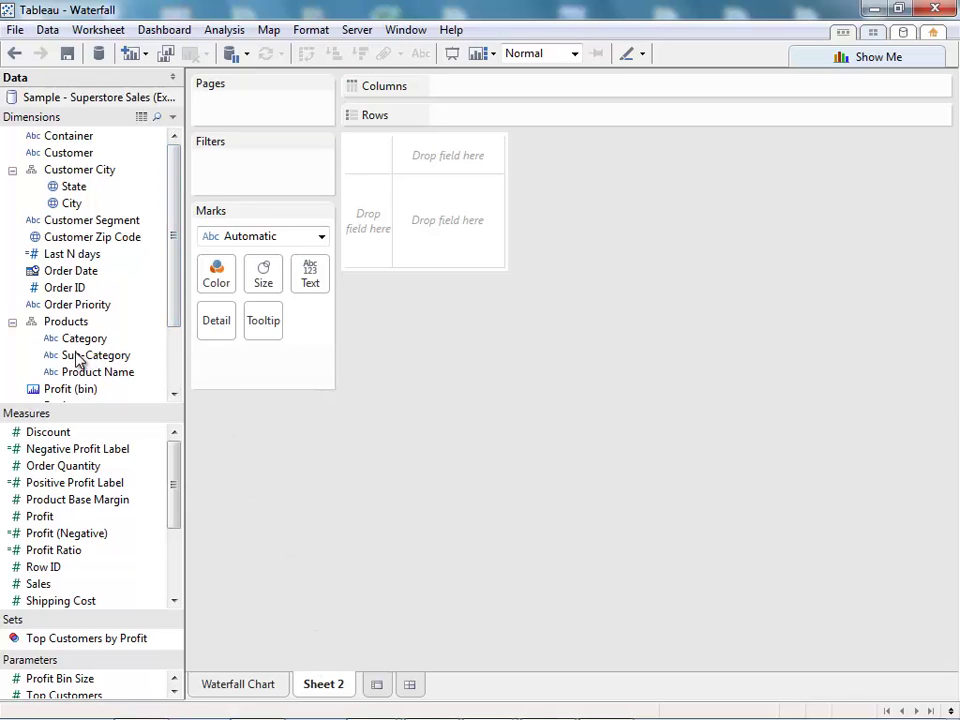
left_click_drag(99, 358, 510, 92)
left_click(575, 55)
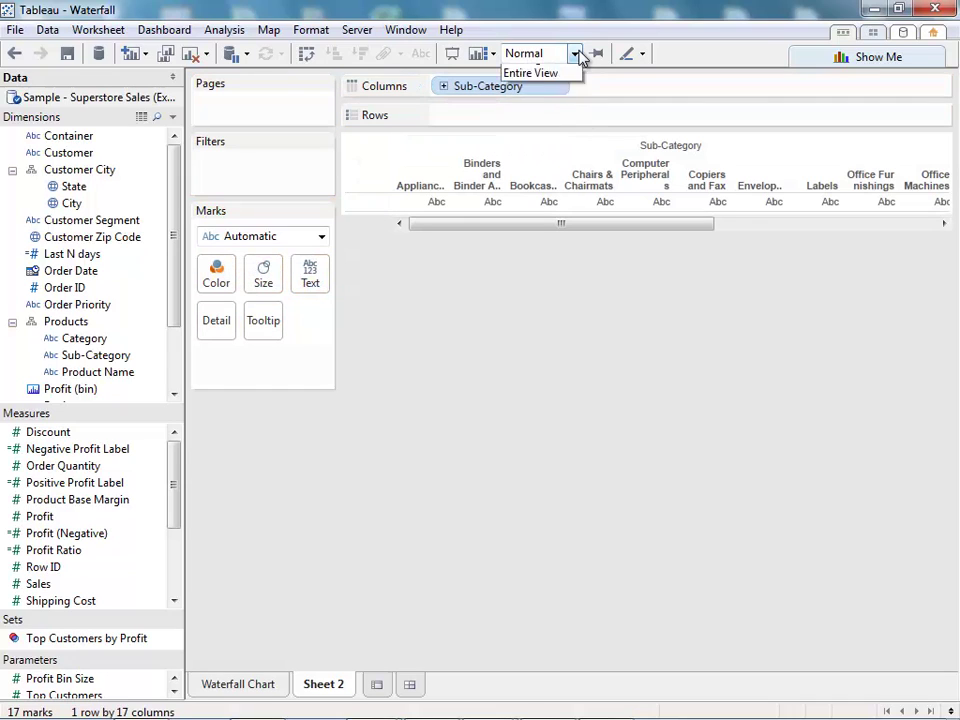
left_click(538, 118)
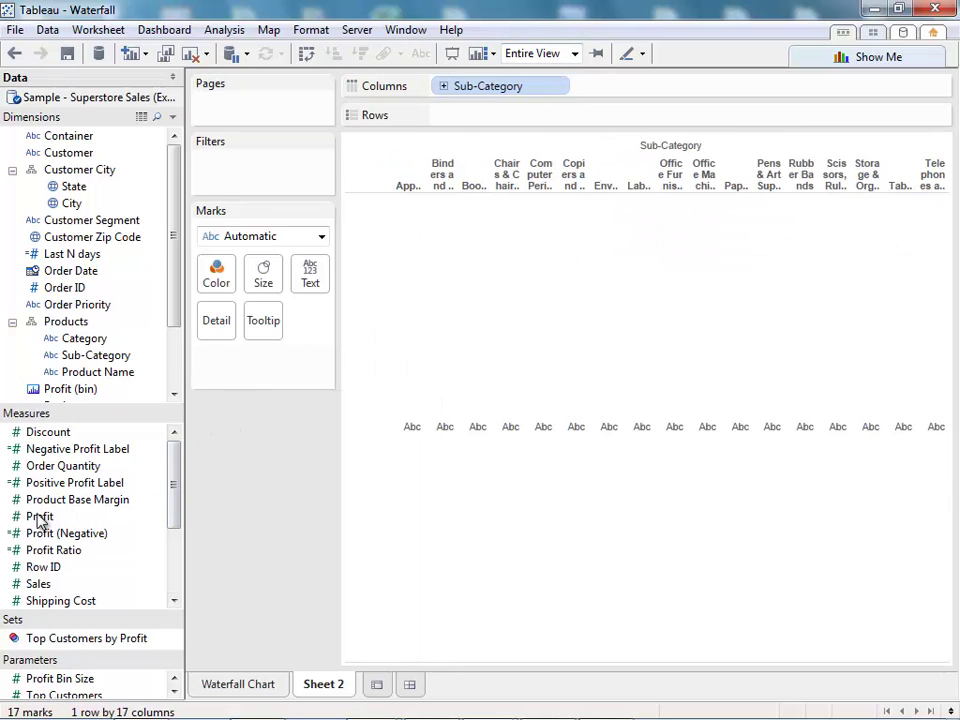
left_click_drag(40, 518, 518, 118)
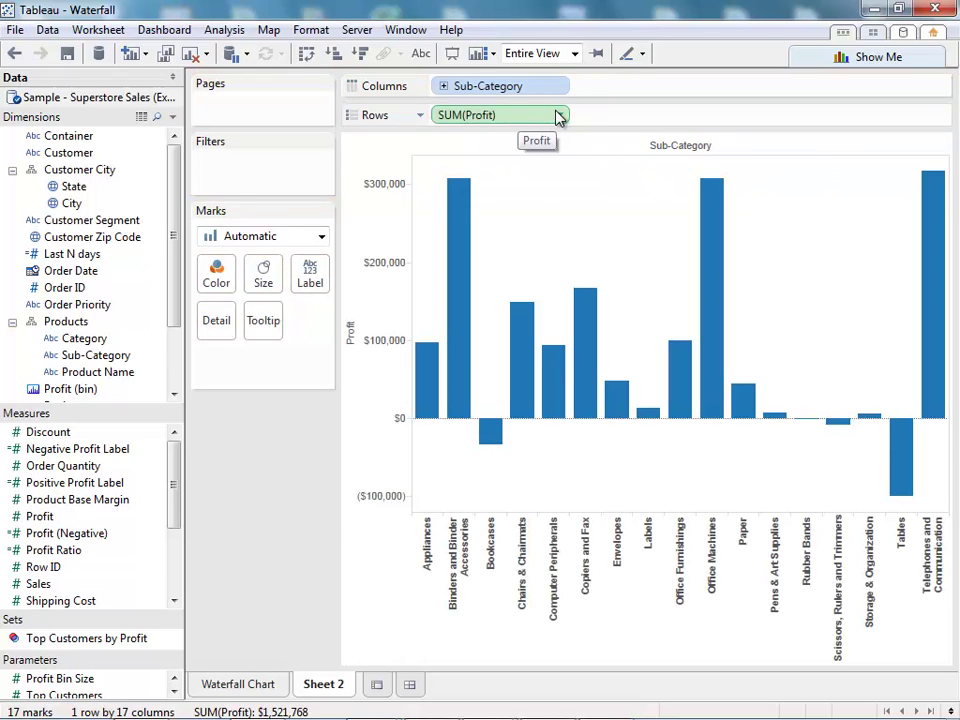
- Apply the Running Total quick table calculation to SUM(Profit) in the rows
left_click(560, 116)
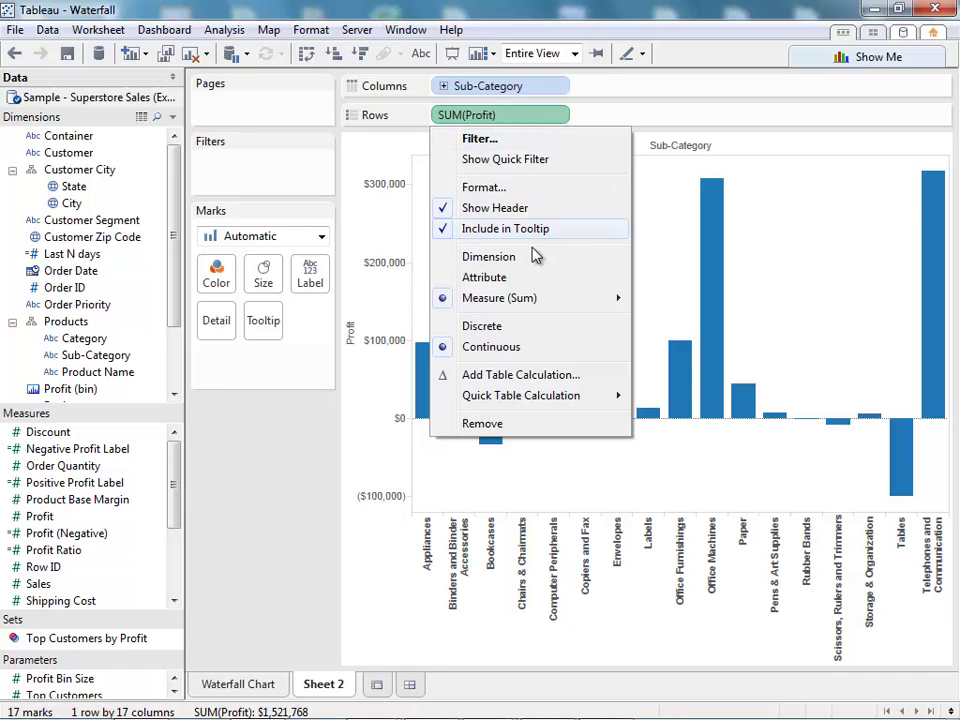
mouse_move(516, 400)
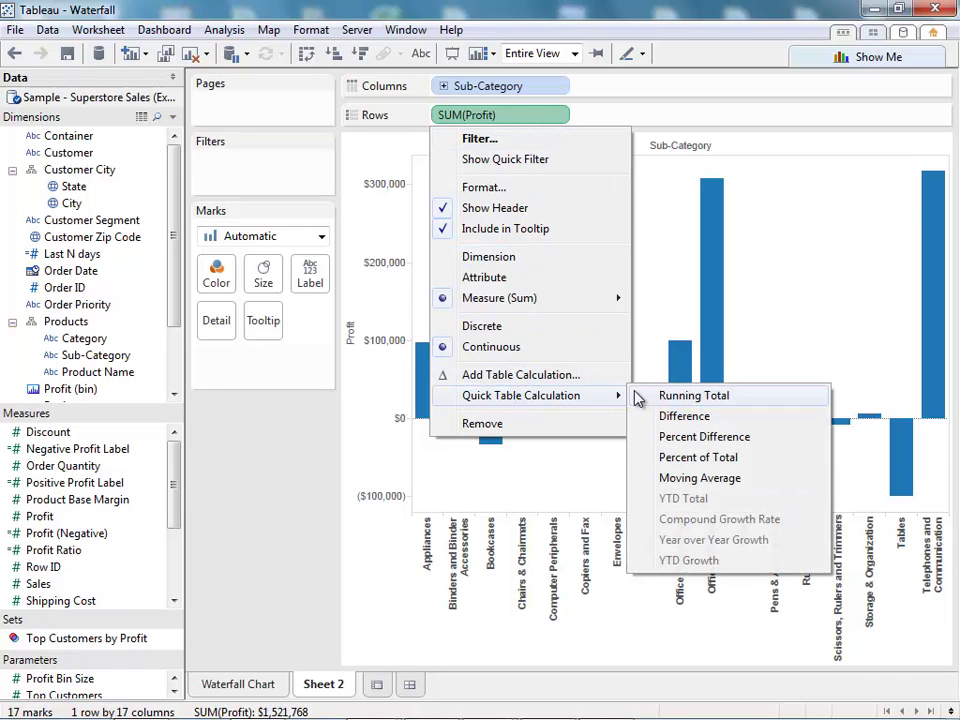
left_click(684, 396)
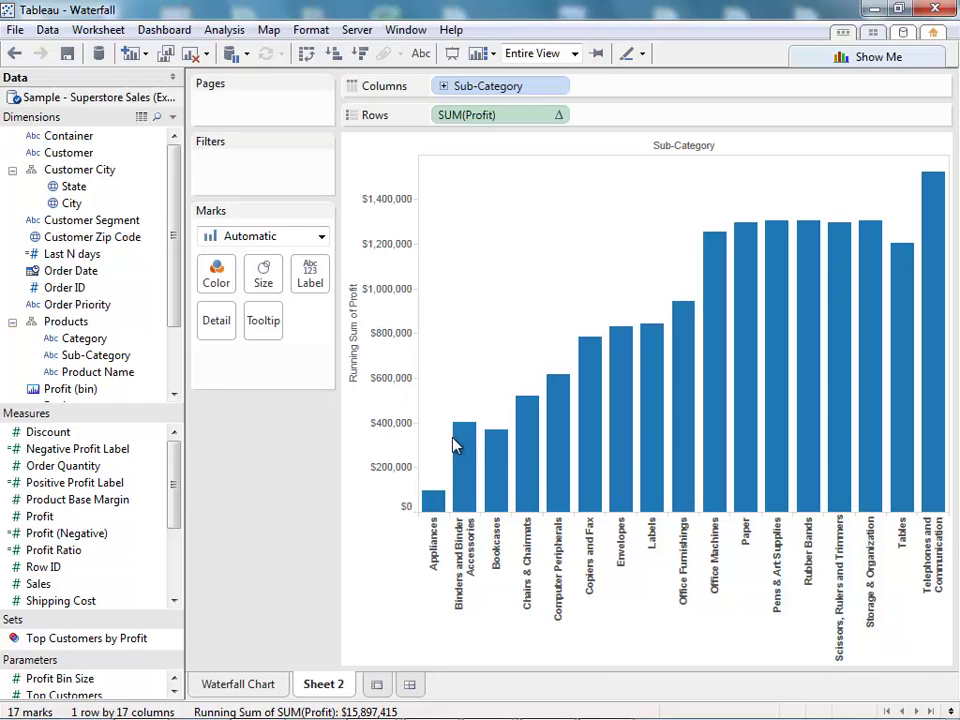
- Create a new dashboard and set its size to Automatic
left_click(410, 685)
left_click(79, 622)
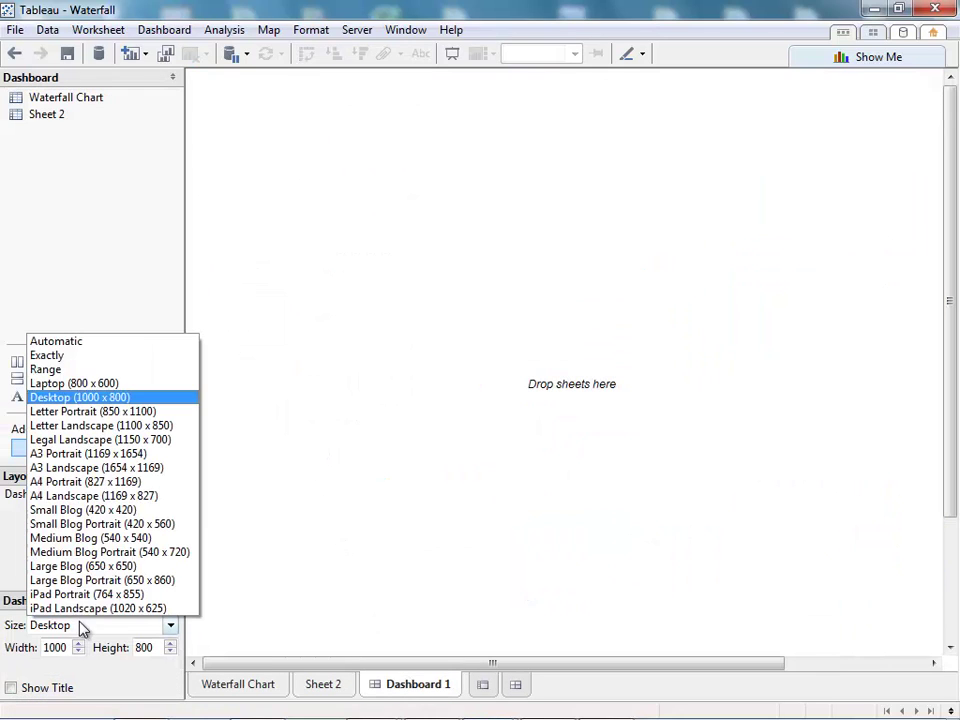
left_click(104, 343)
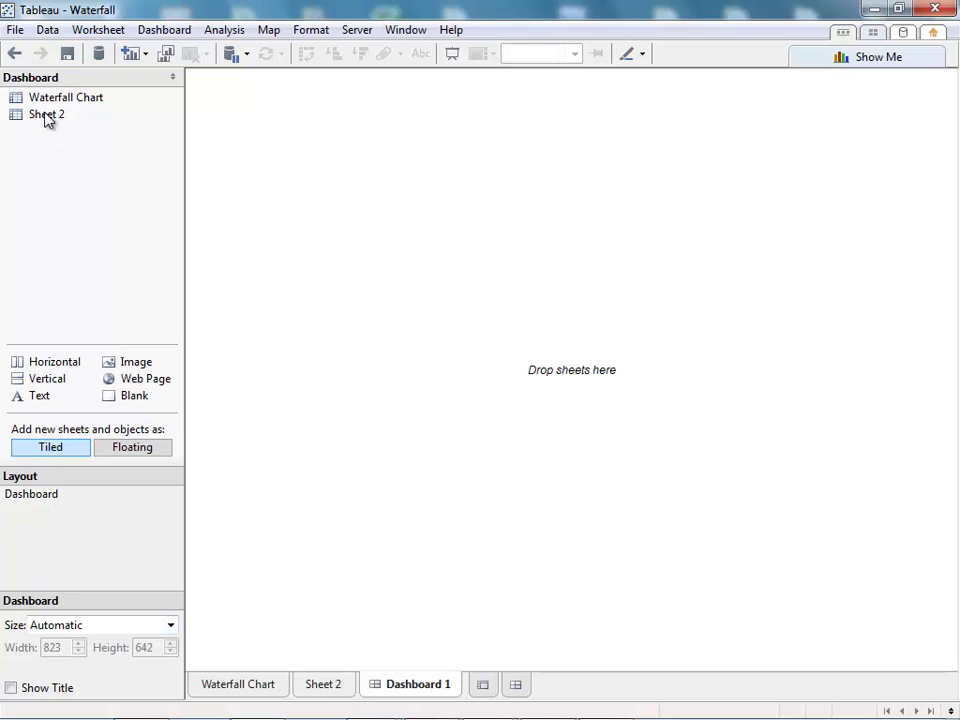
- Add Sheet 2 to the dashboard with Waterfall Chart above it, and remove the Profit color legend container
left_click_drag(44, 116, 390, 148)
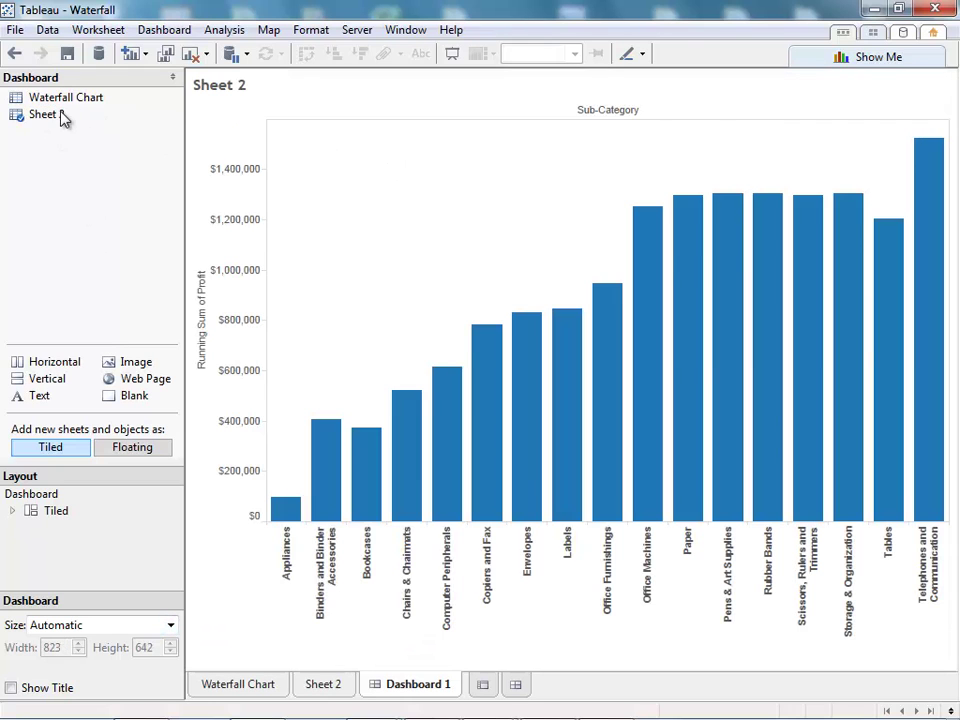
left_click_drag(62, 98, 532, 136)
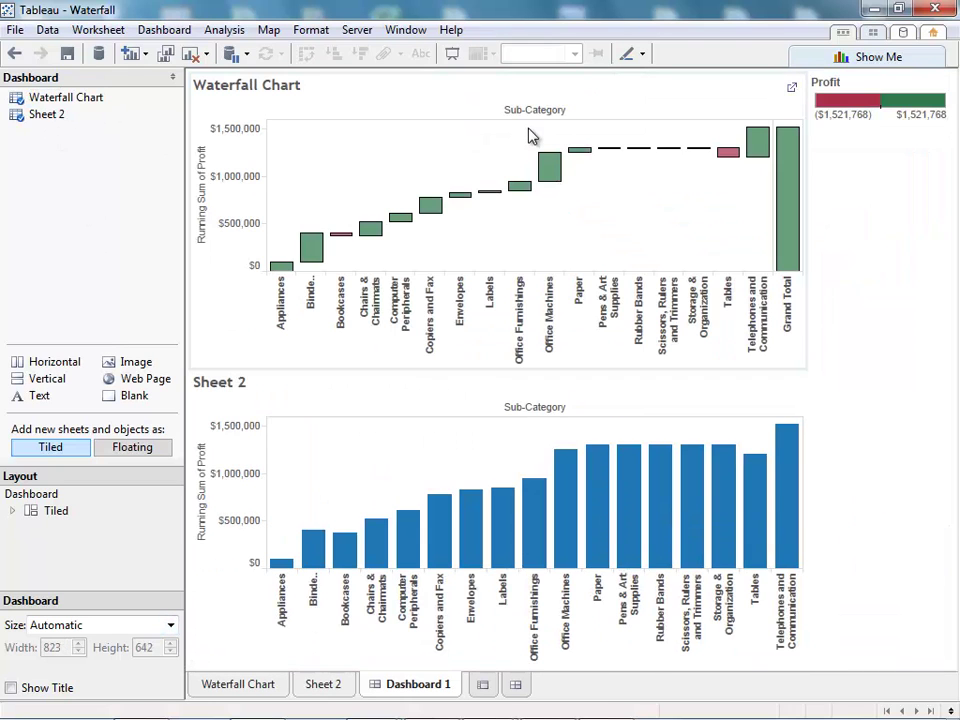
left_click(831, 188)
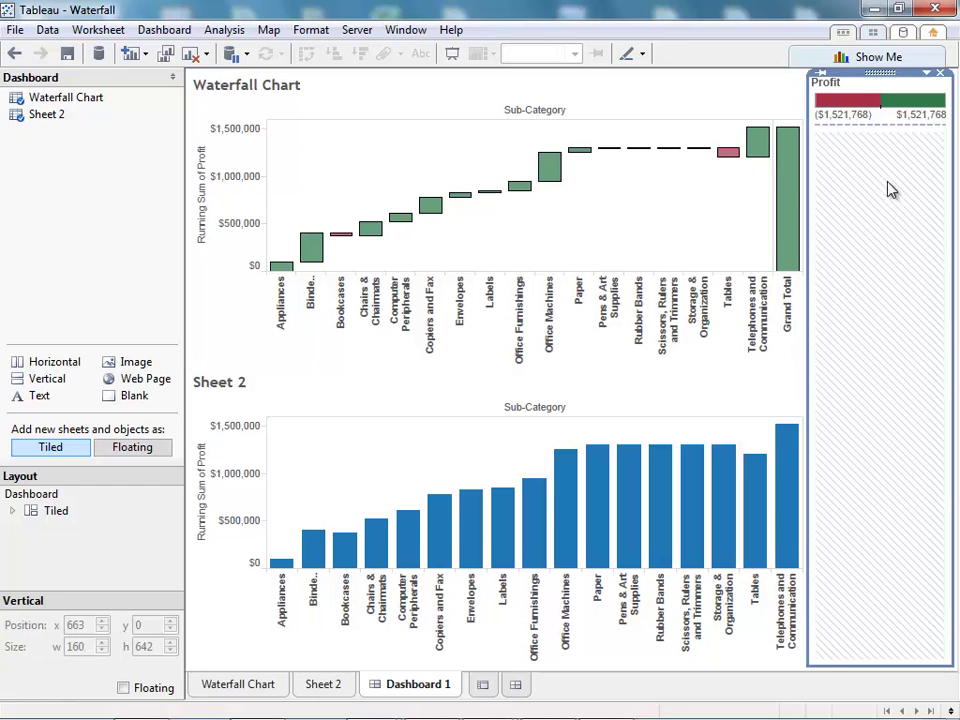
left_click(940, 73)
left_click(440, 392)
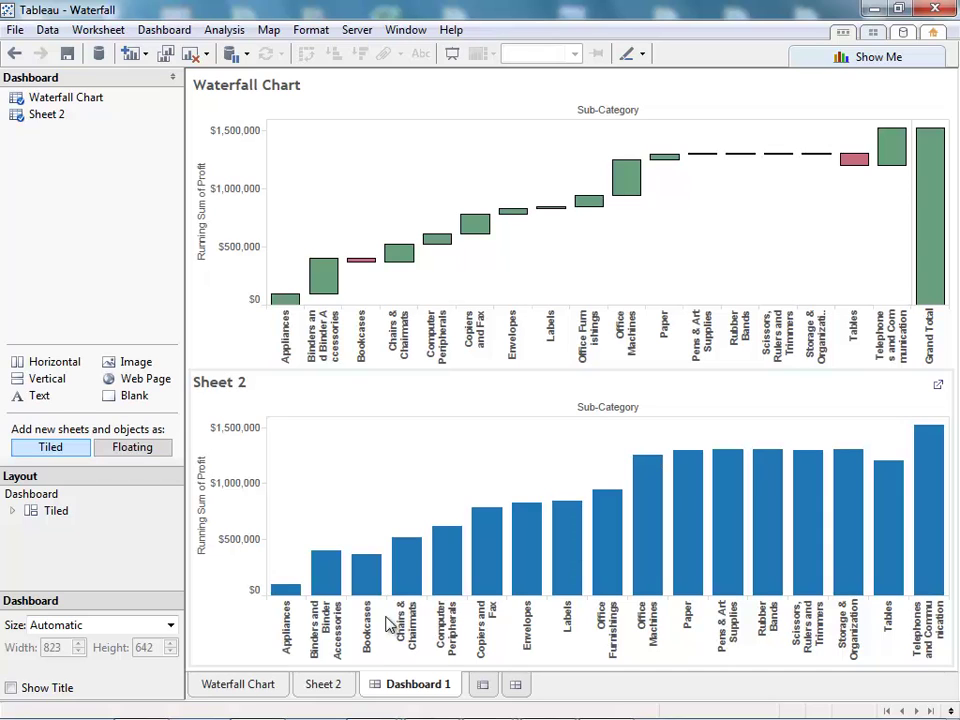
- Return to Sheet 2 and change its mark type to Gantt Bar
left_click(322, 684)
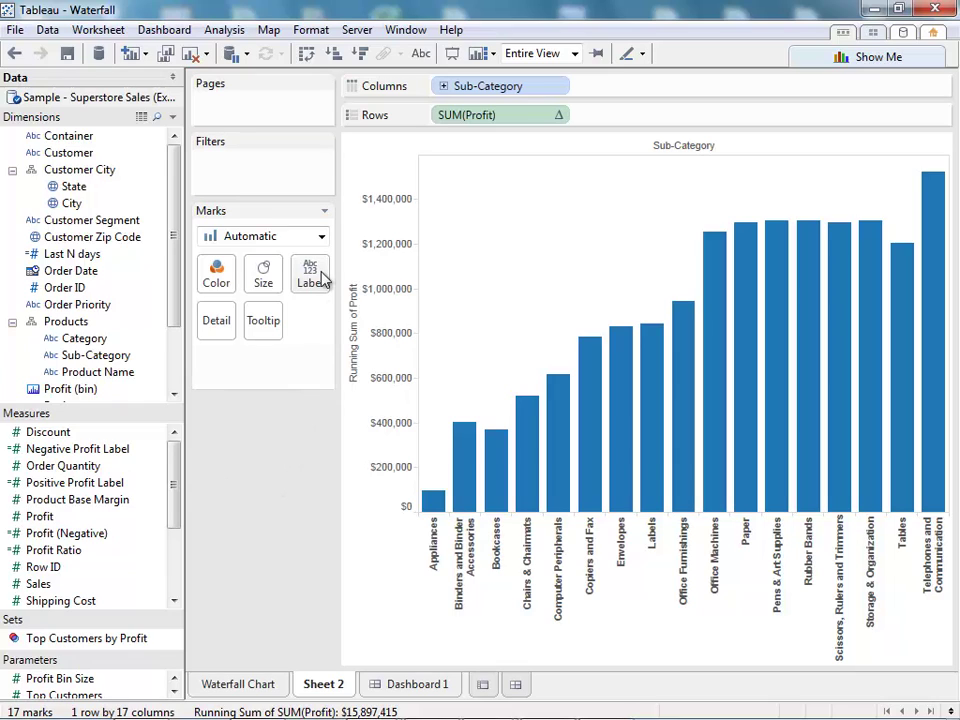
left_click(322, 240)
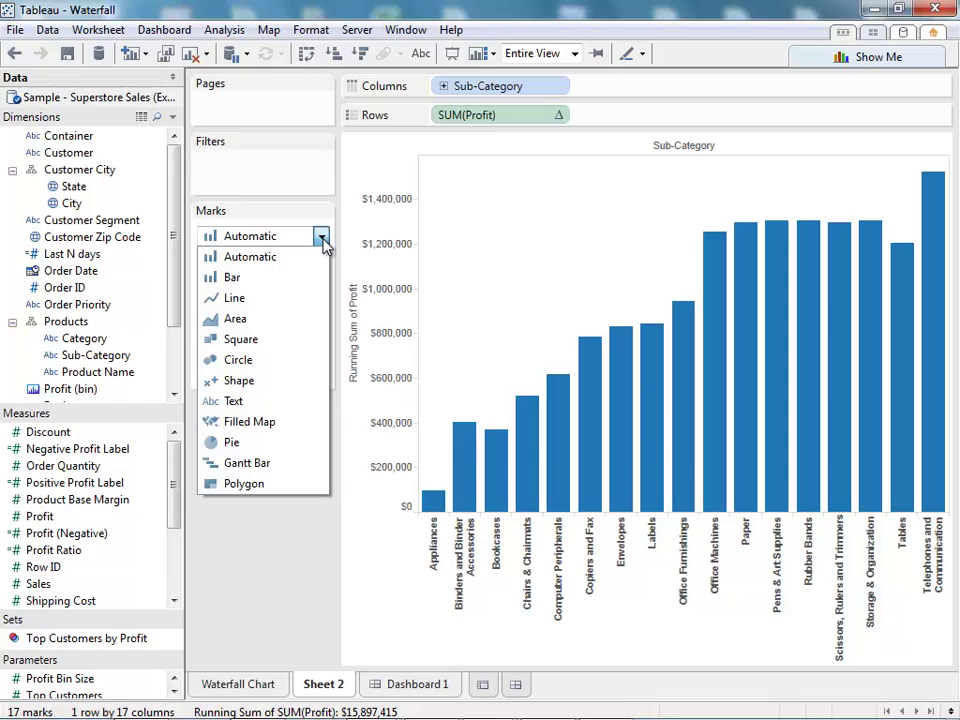
left_click(257, 464)
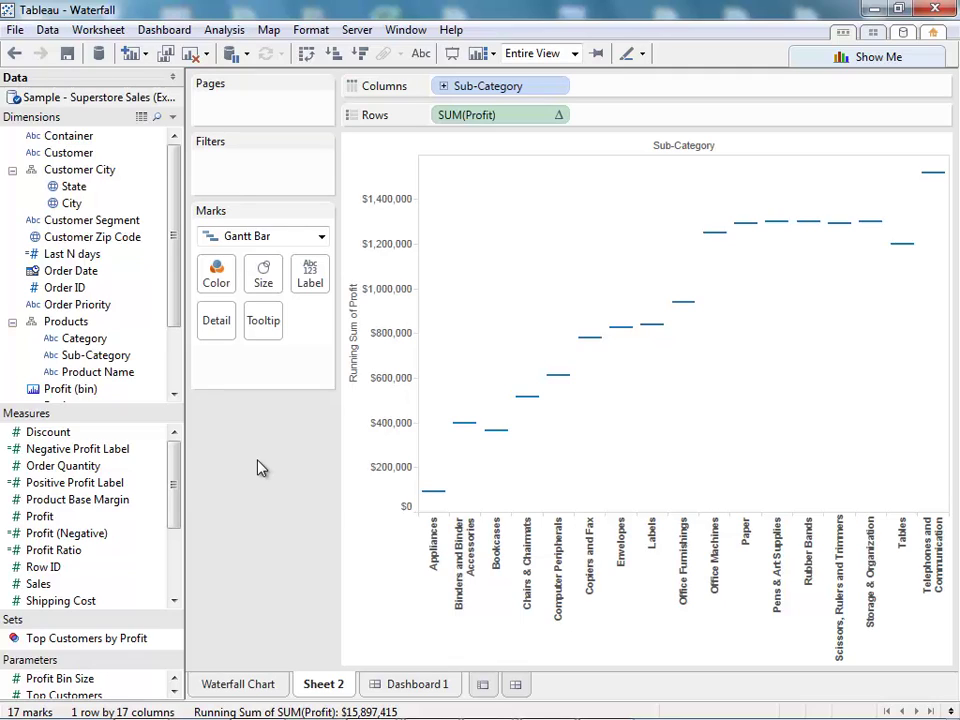
- Create a calculated field named "- Profit" with the formula -[Profit]
mouse_move(463, 427)
mouse_move(432, 497)
right_click(138, 396)
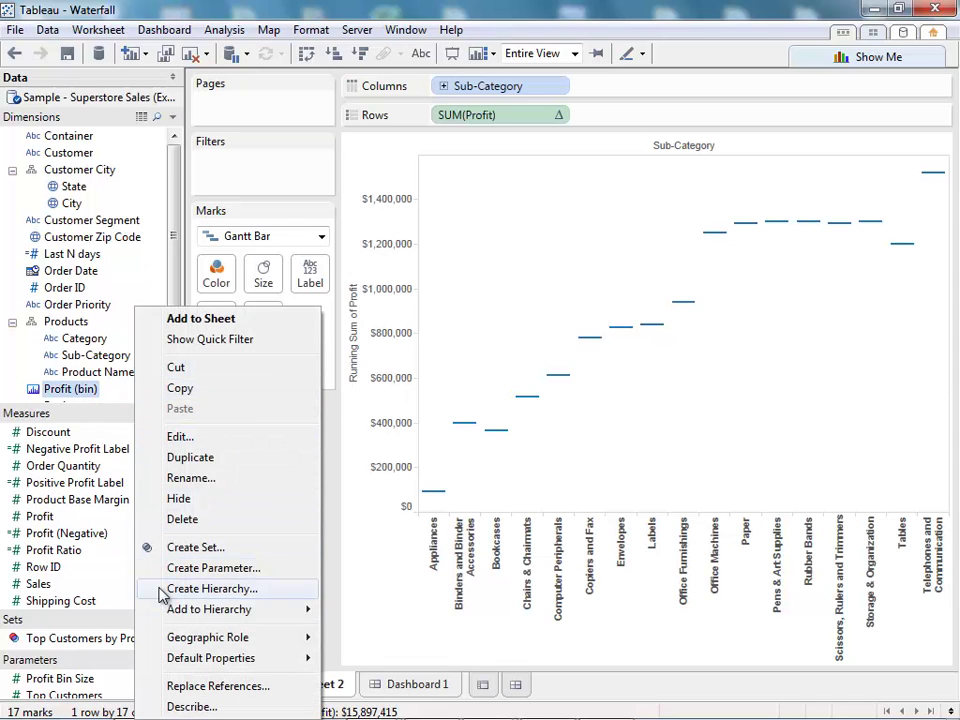
right_click(82, 551)
left_click(207, 404)
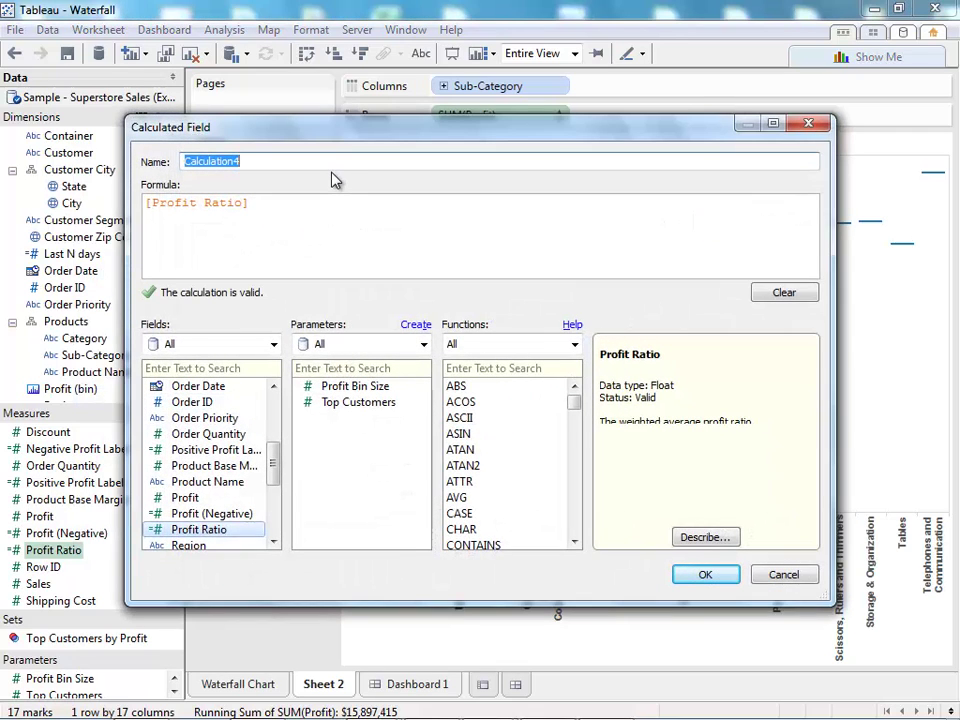
type("- Profit")
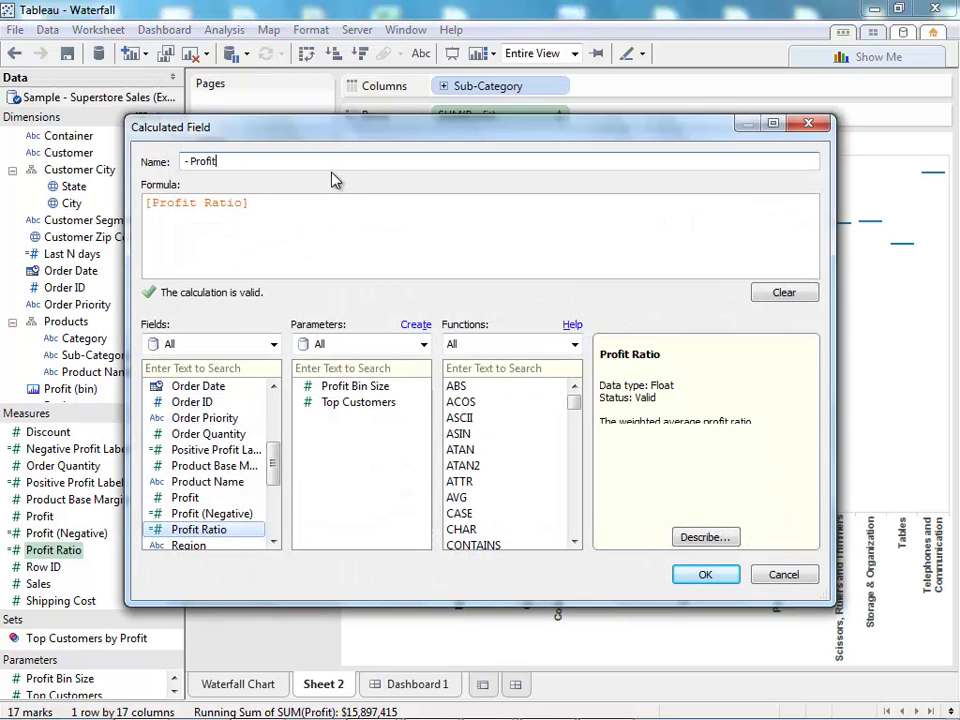
left_click_drag(285, 238, 85, 145)
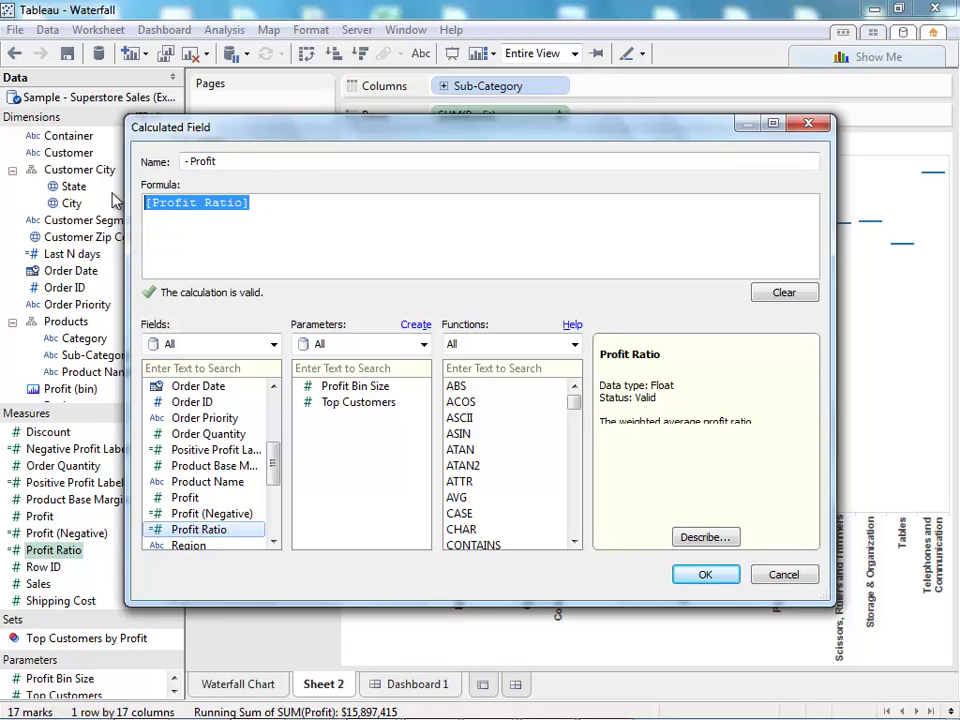
type("-[Pr")
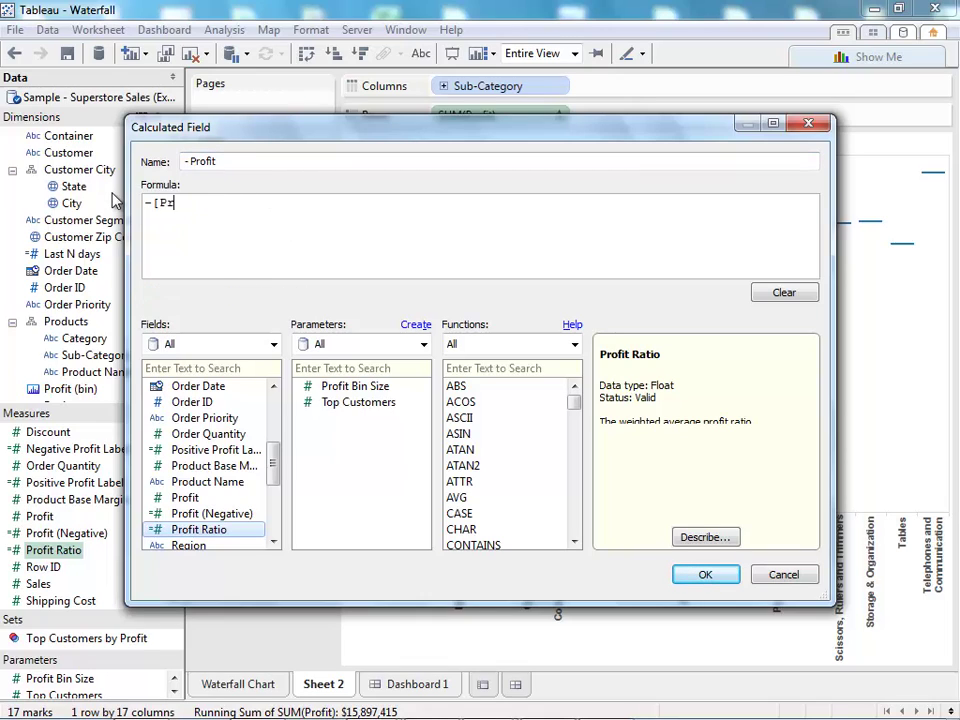
type("ofit]")
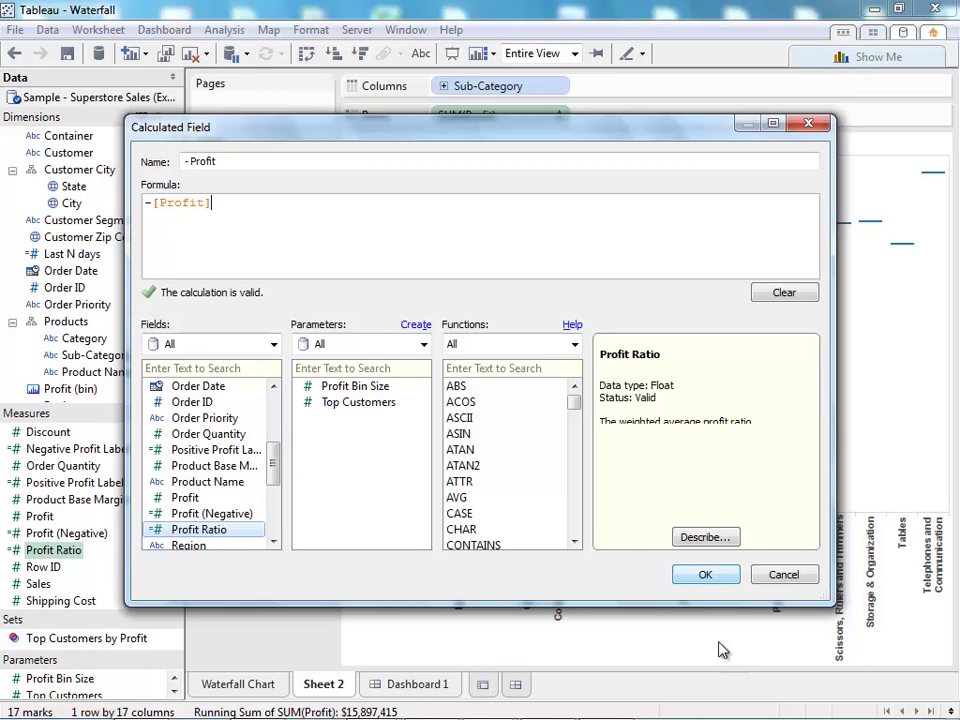
left_click(705, 576)
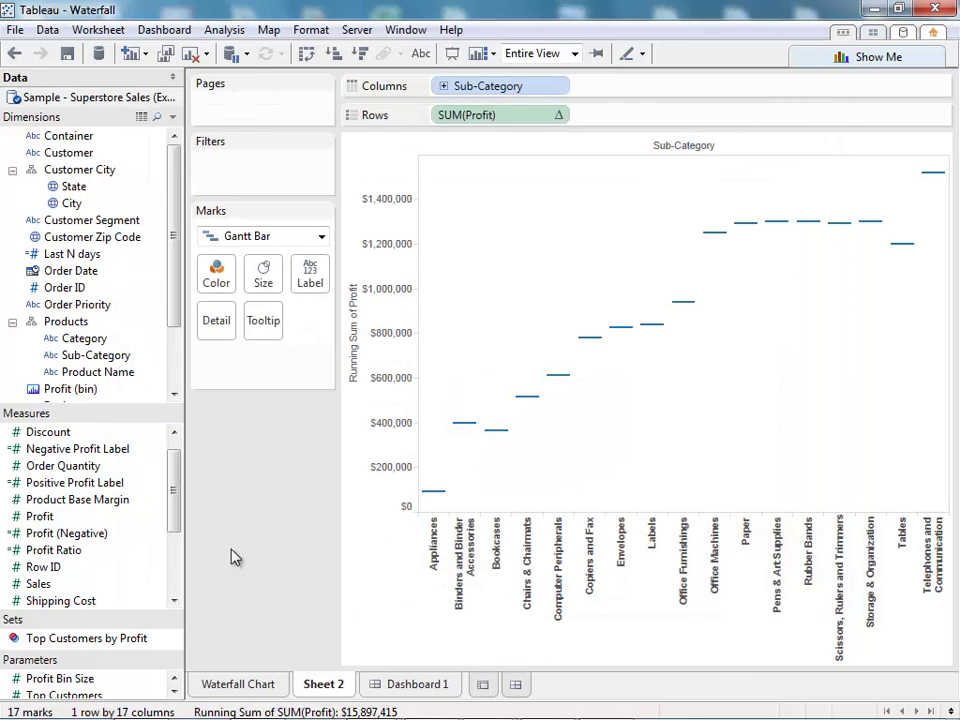
- Size the Gantt bars by the "- Profit" measure
left_click_drag(172, 507, 178, 480)
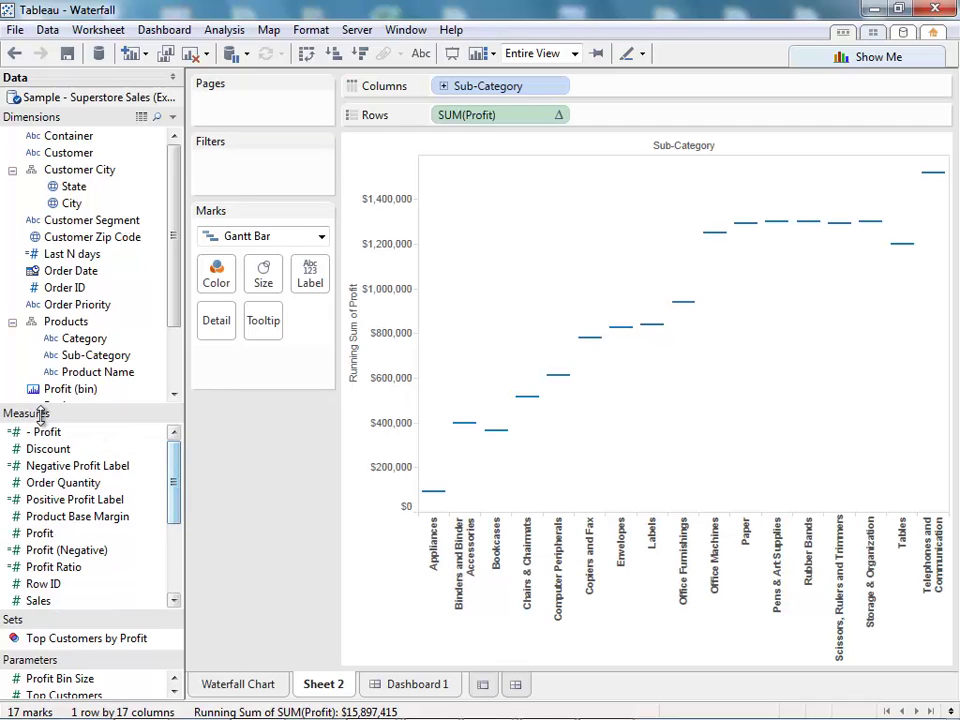
left_click_drag(32, 441, 268, 281)
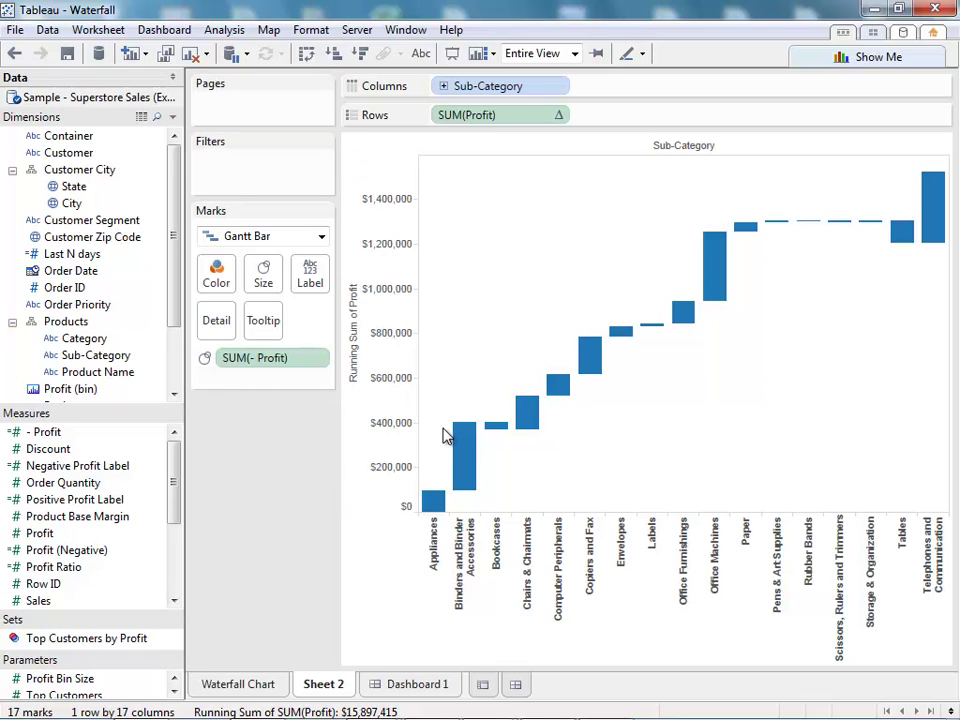
mouse_move(430, 500)
- Color the bars by Profit, using a stepped color palette with 2 steps
left_click_drag(33, 540, 221, 280)
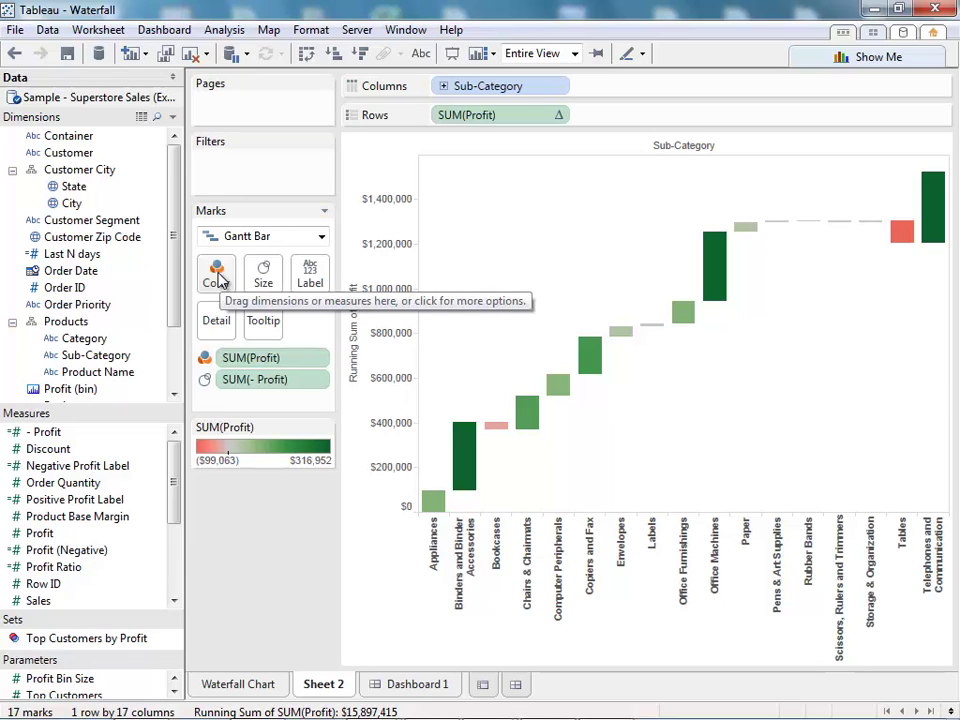
double_click(258, 457)
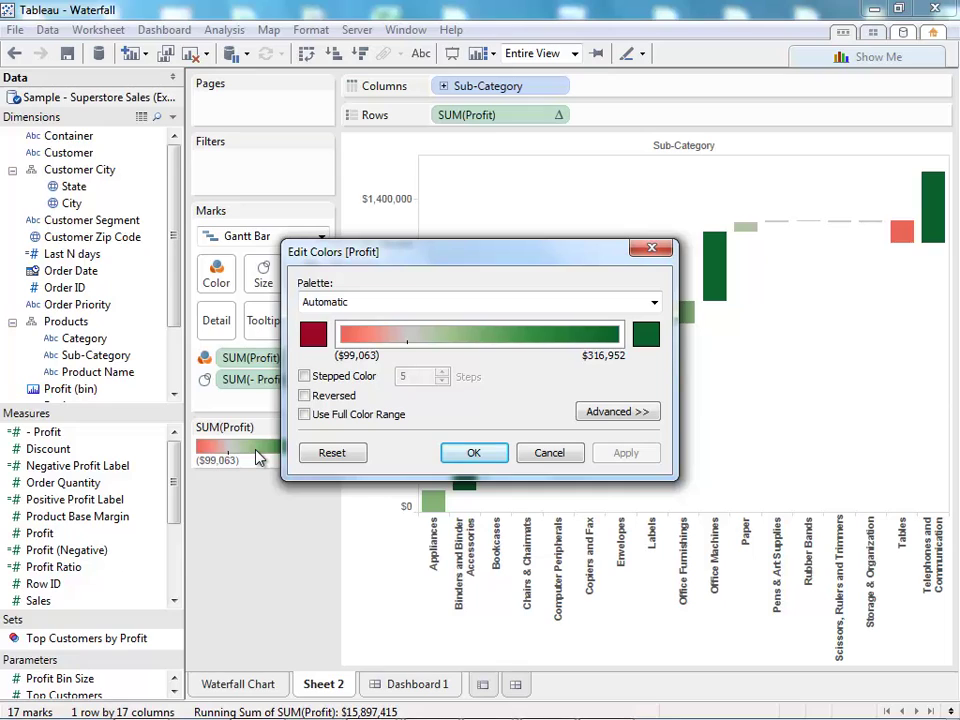
left_click(304, 377)
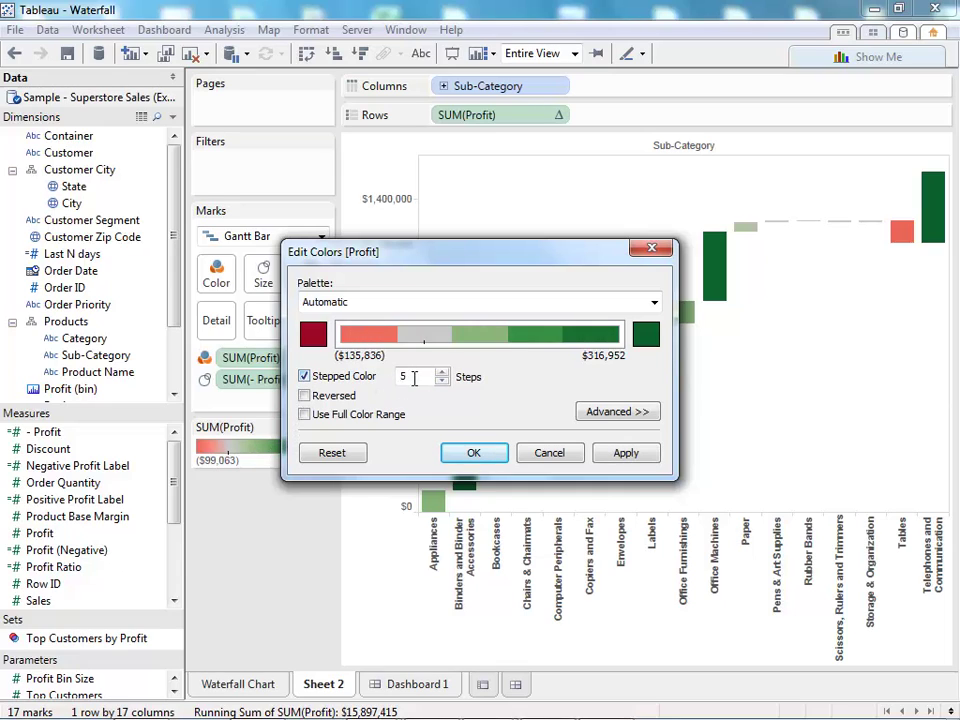
type("2")
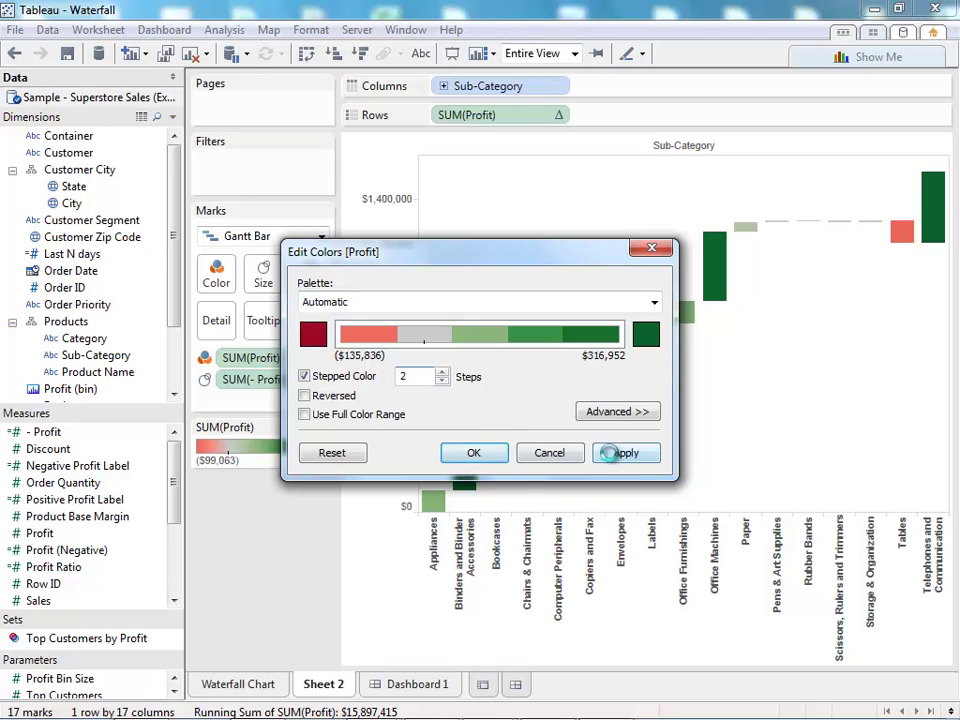
left_click(623, 453)
left_click(475, 454)
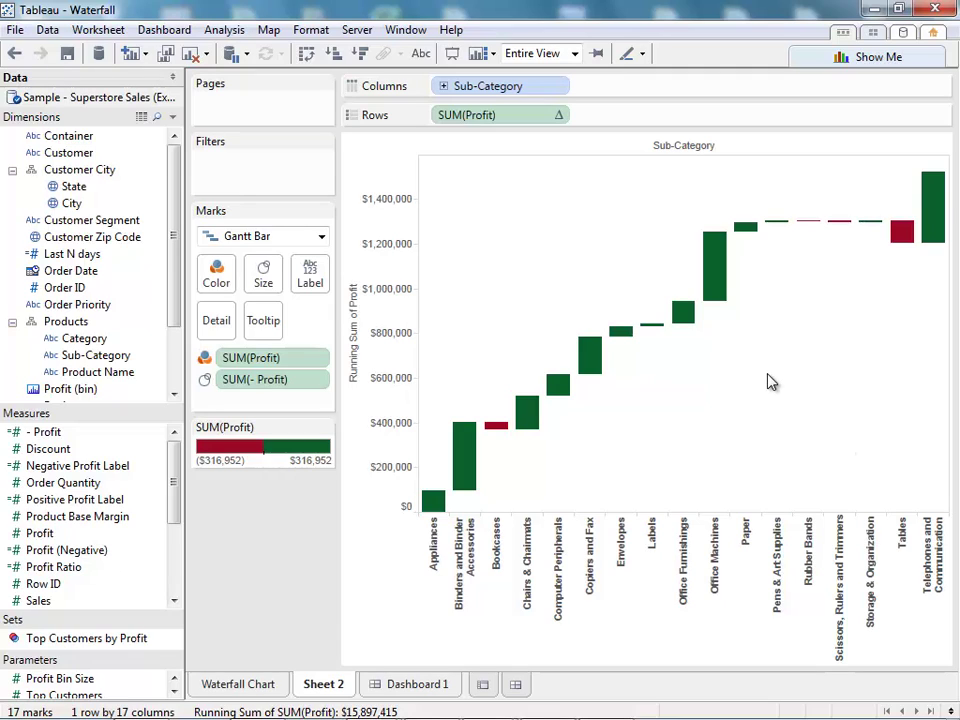
- Show row grand totals to add a Grand Total bar to the chart
left_click(233, 31)
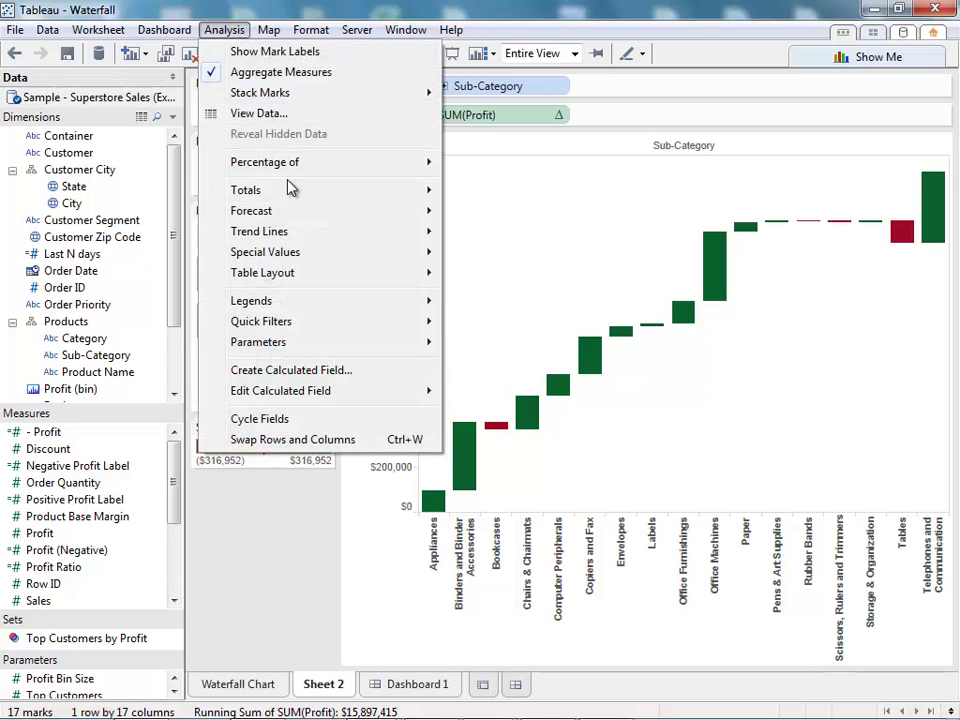
mouse_move(290, 189)
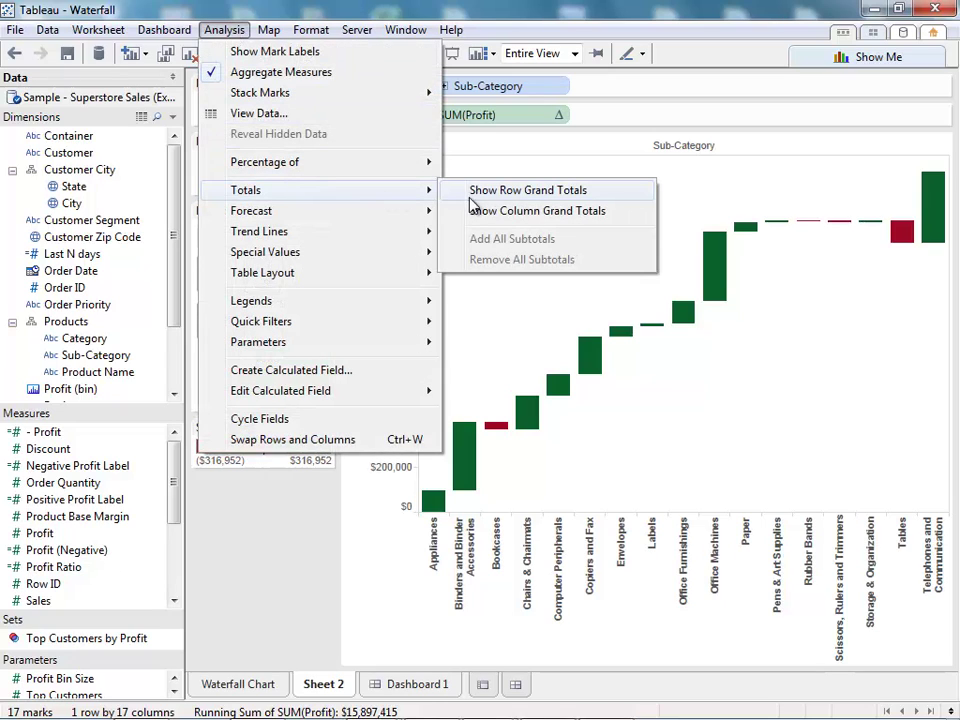
left_click(527, 199)
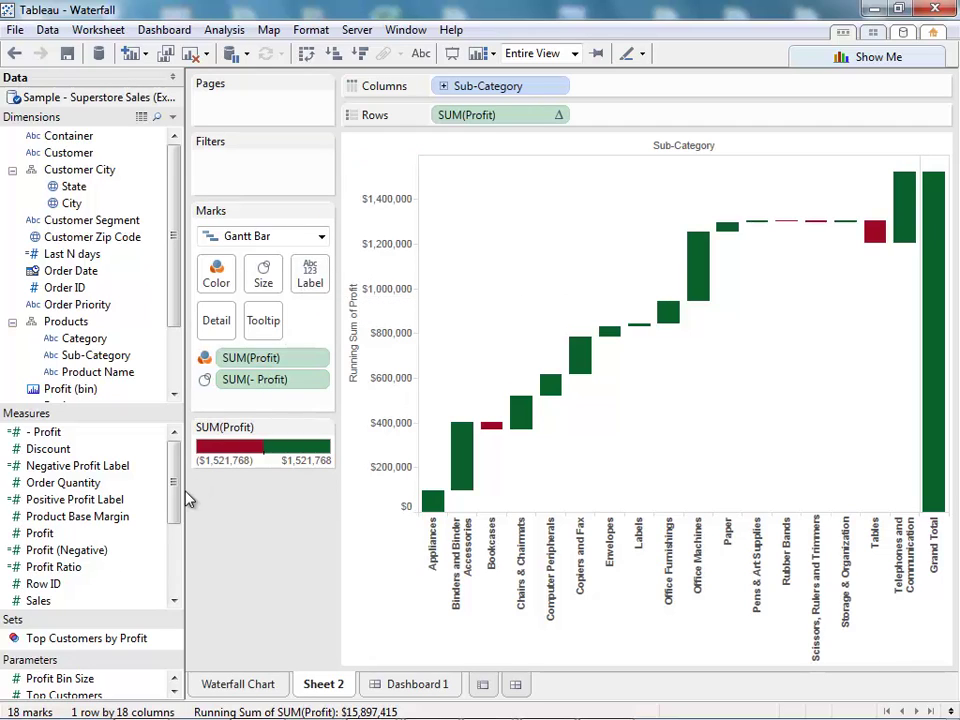
- Label the bars with Profit Ratio and collapse the data fields area to widen the chart
left_click_drag(175, 514, 170, 553)
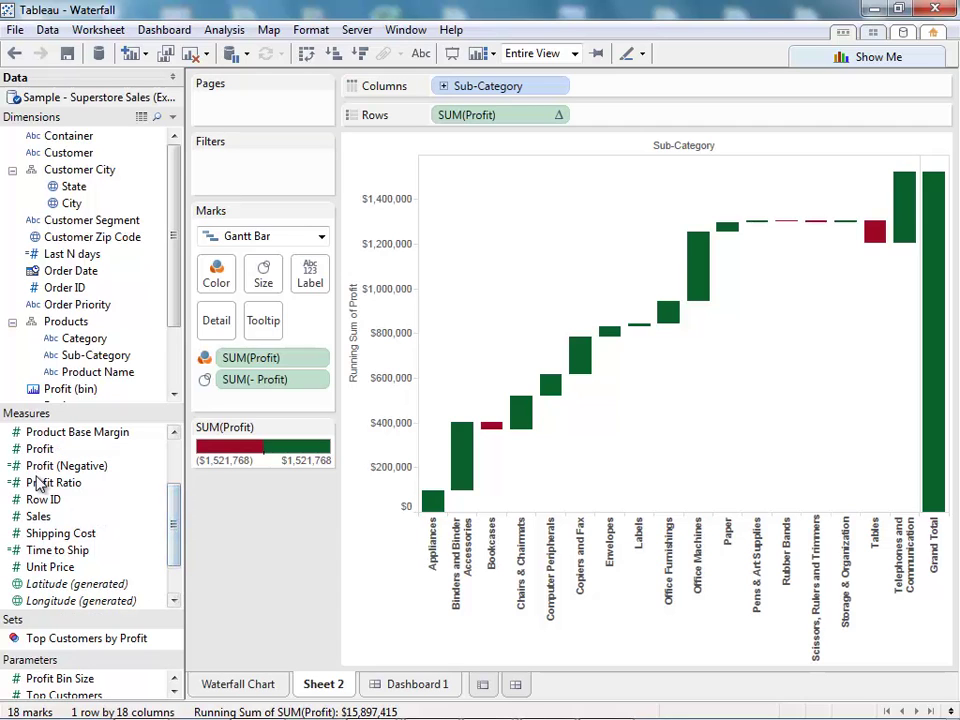
left_click_drag(35, 484, 310, 285)
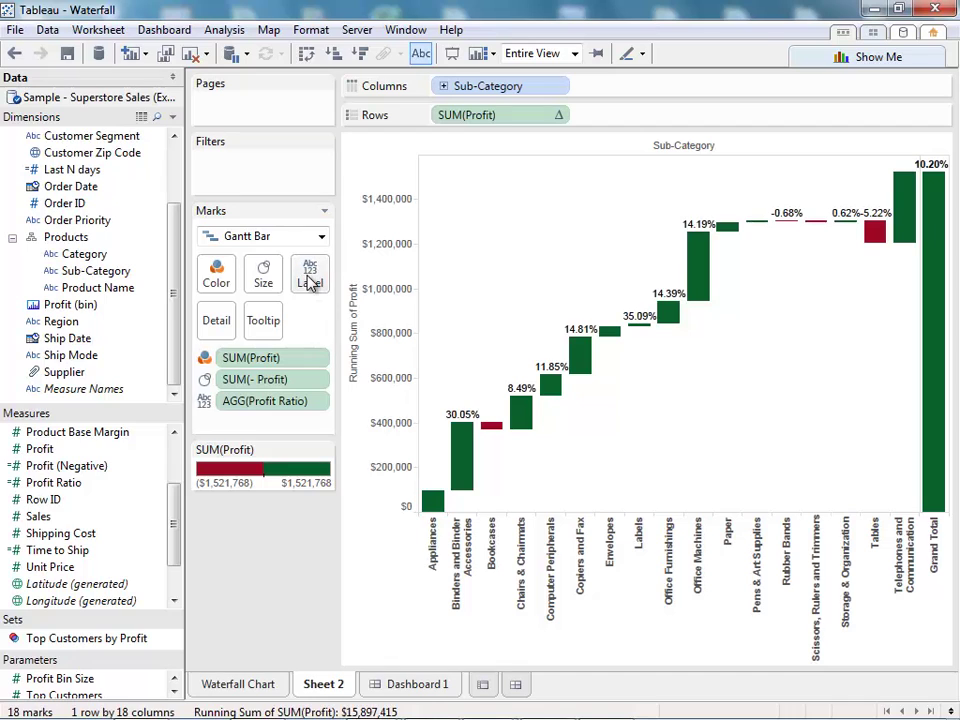
left_click(169, 78)
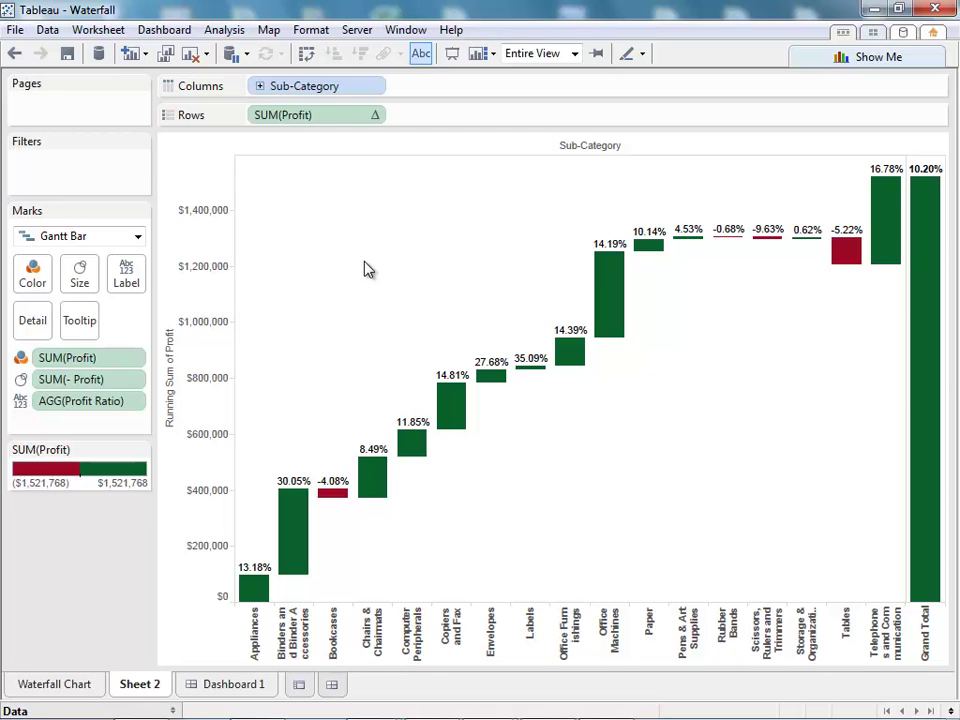
- Examine the label settings and text editor for the Profit Ratio labels, leaving the label text as it is
left_click(125, 283)
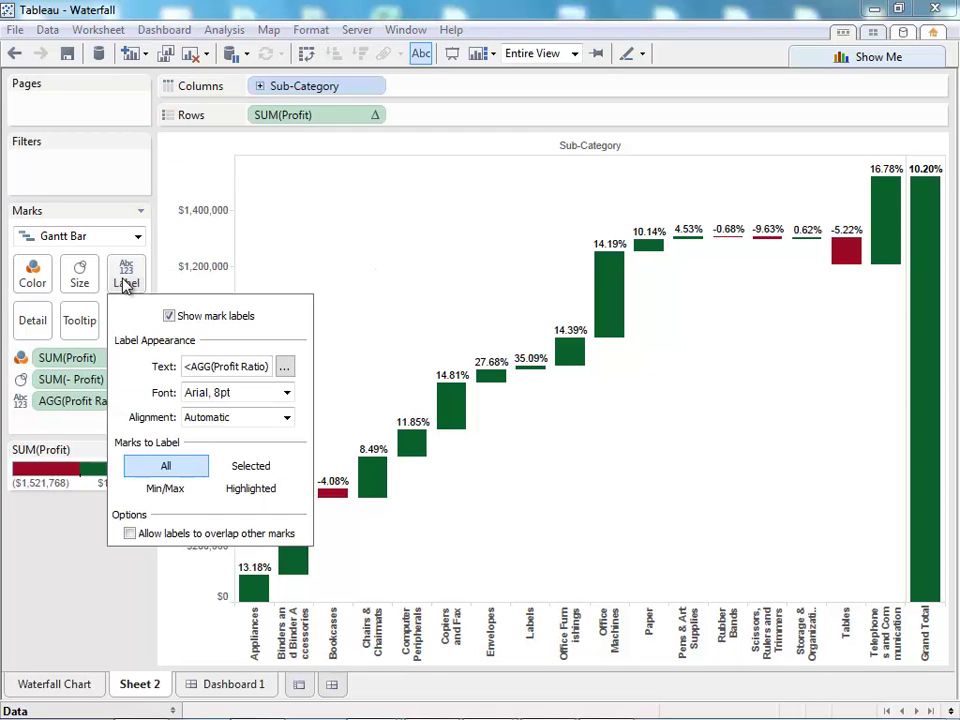
left_click(285, 369)
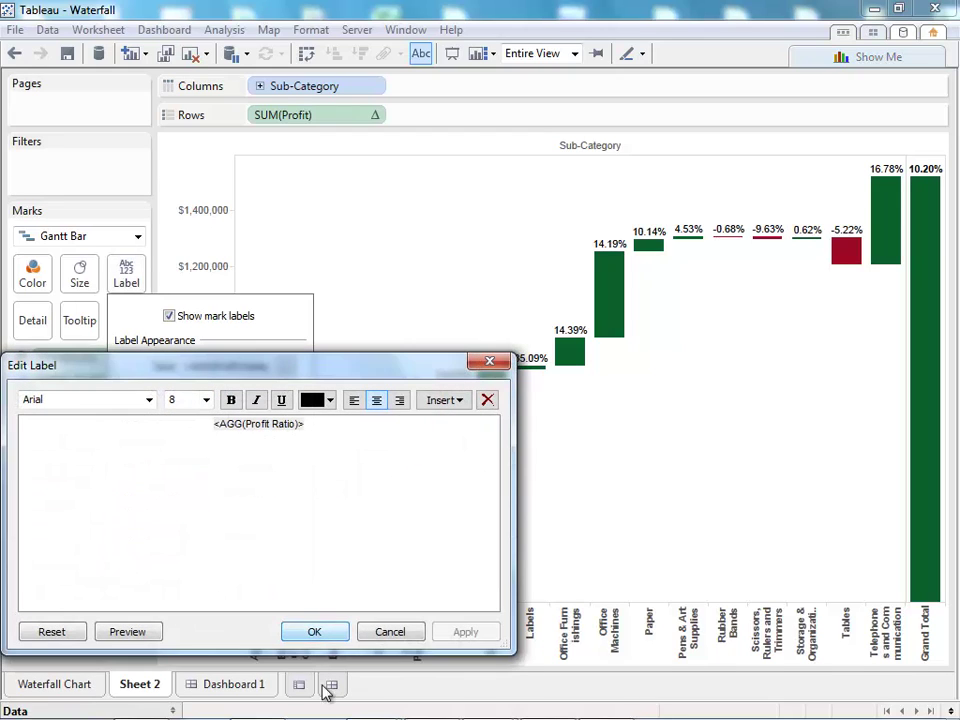
left_click(314, 632)
left_click(367, 413)
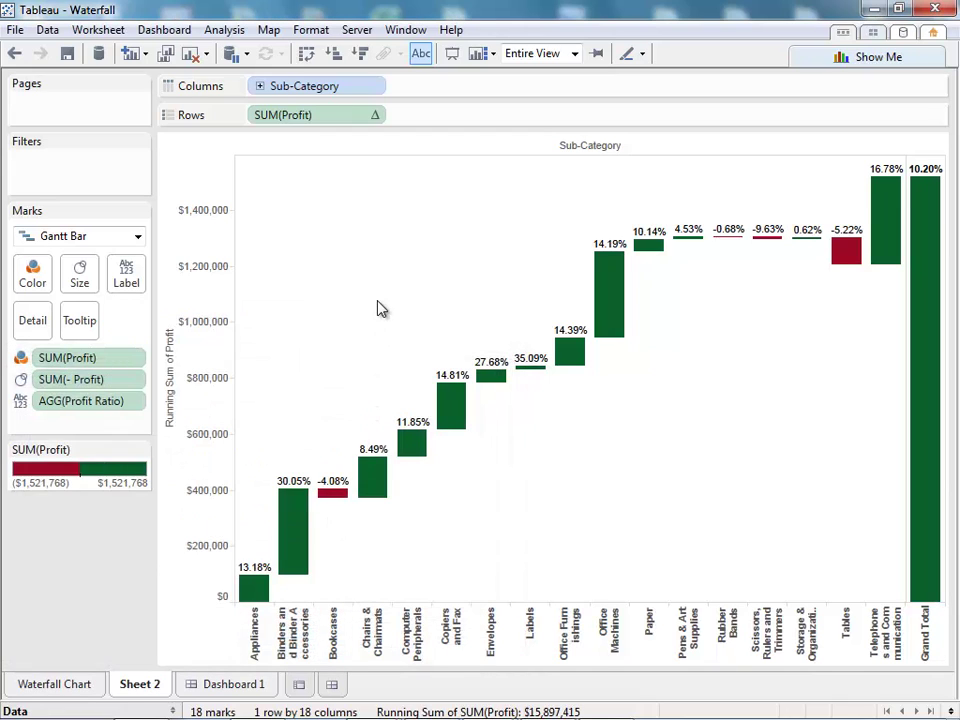